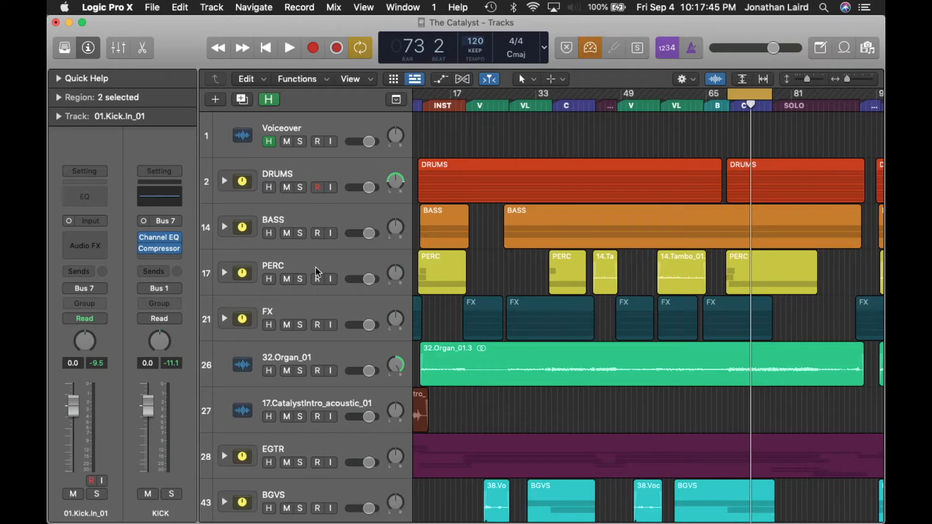
# Select the DRUMS stack and play the cycled section of the full mix with the stack's inserts bypassed.
pyautogui.click(327, 173)
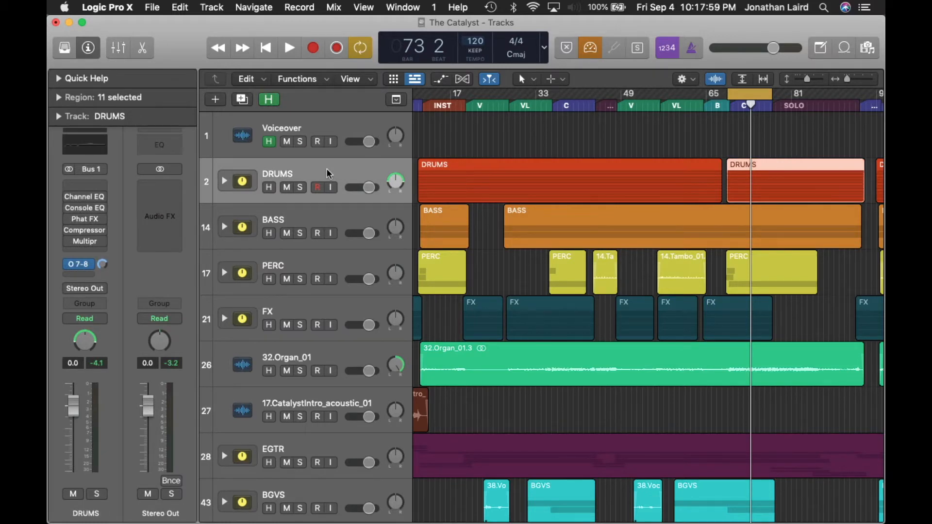
pyautogui.press('space')
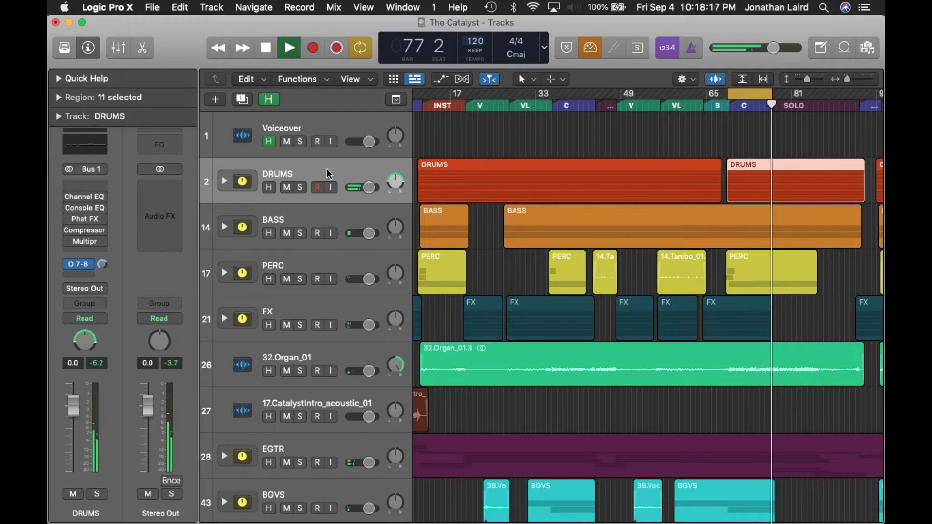
pyautogui.press('space')
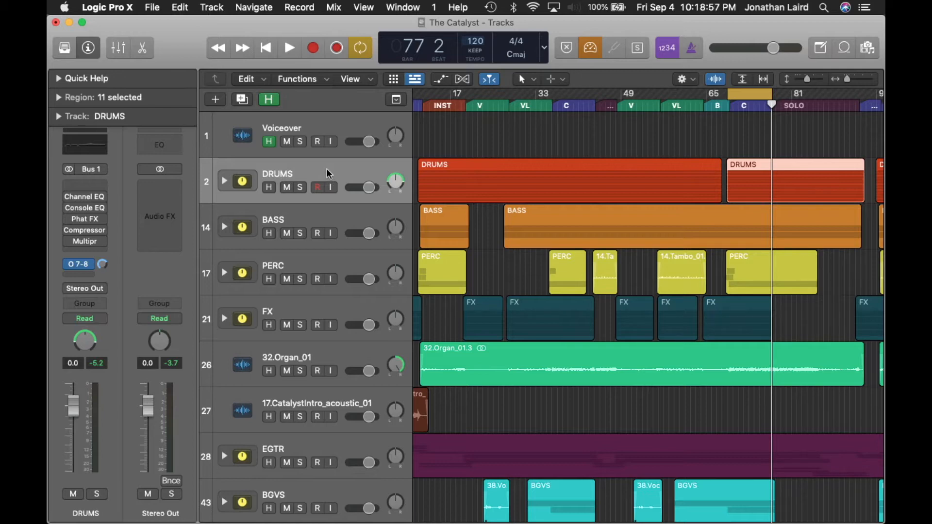
# Play the cycled section of the full mix and compare it with all five DRUMS inserts enabled and bypassed.
pyautogui.press('space')
pyautogui.moveTo(71, 199)
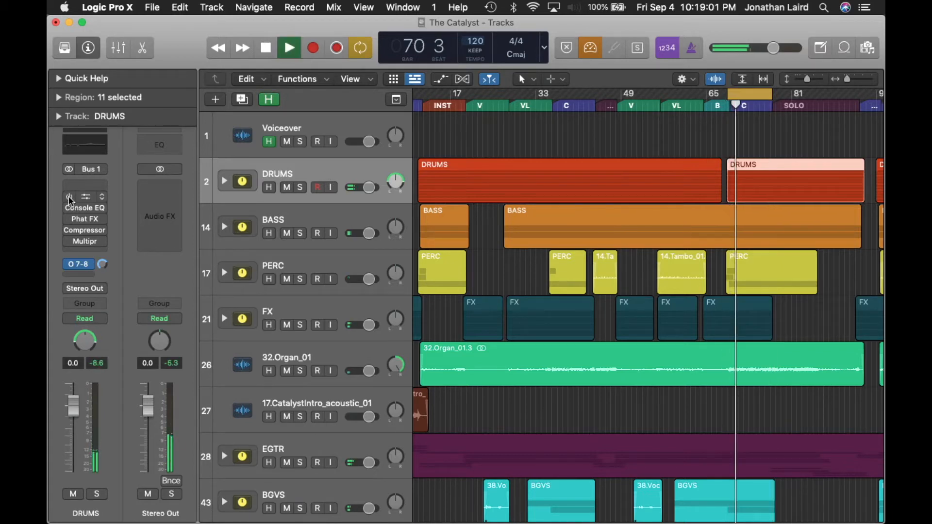
pyautogui.moveTo(68, 196); pyautogui.dragTo(63, 258)
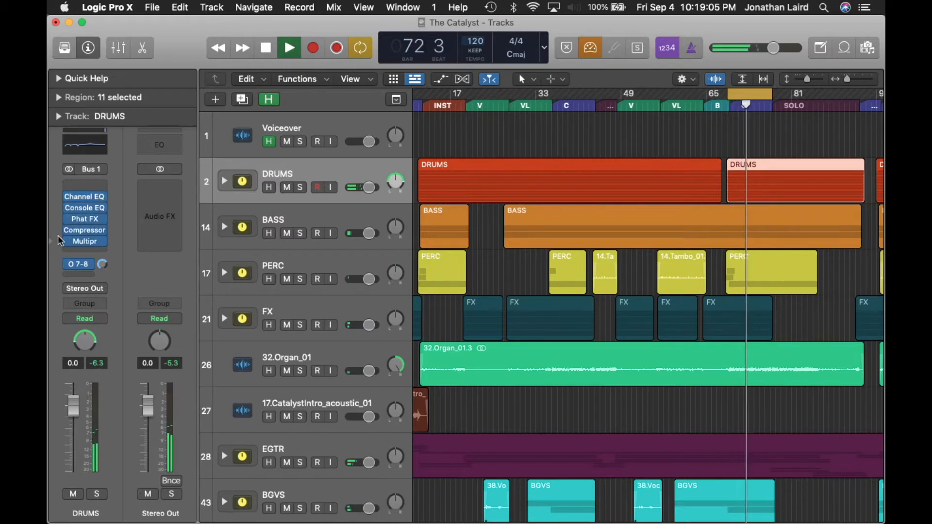
pyautogui.moveTo(76, 194)
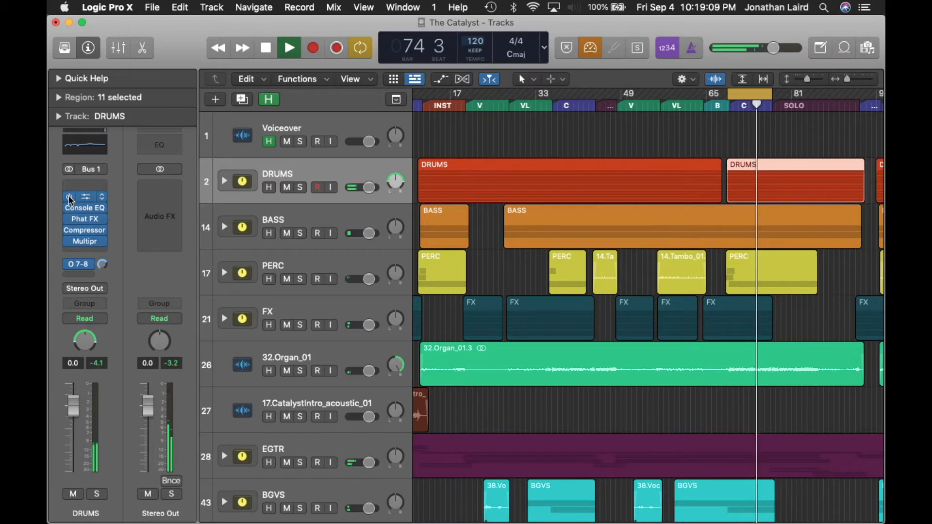
pyautogui.click(66, 240)
pyautogui.click(65, 245)
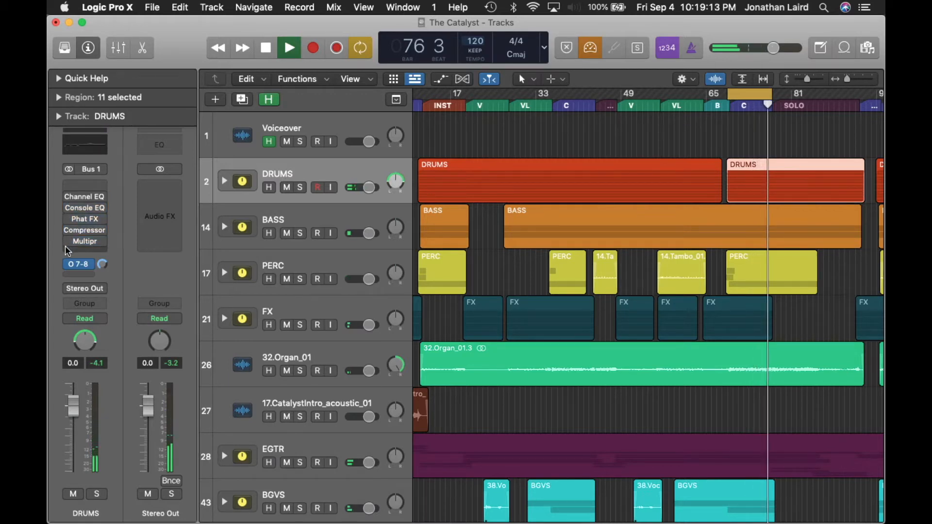
pyautogui.press('space')
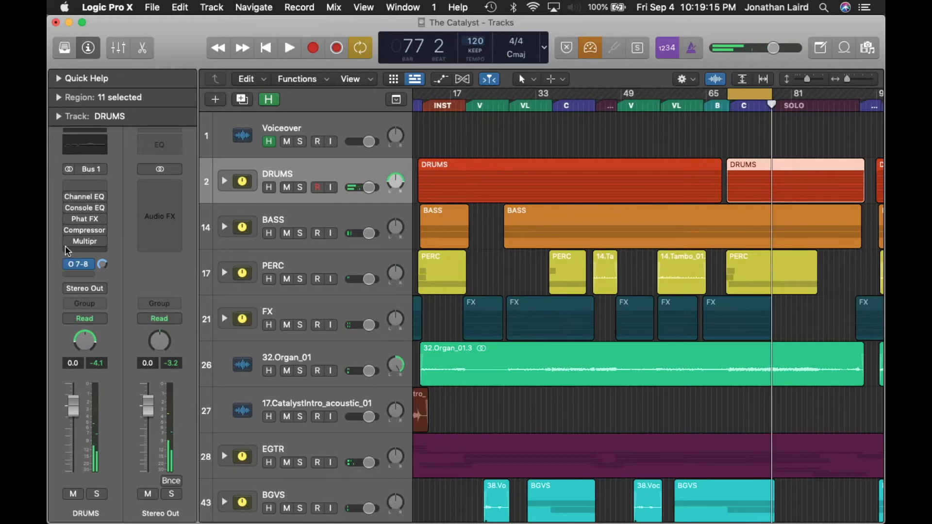
# Solo the DRUMS stack and compare all five inserts bypassed and enabled during the cycled section, leaving them enabled.
pyautogui.click(97, 495)
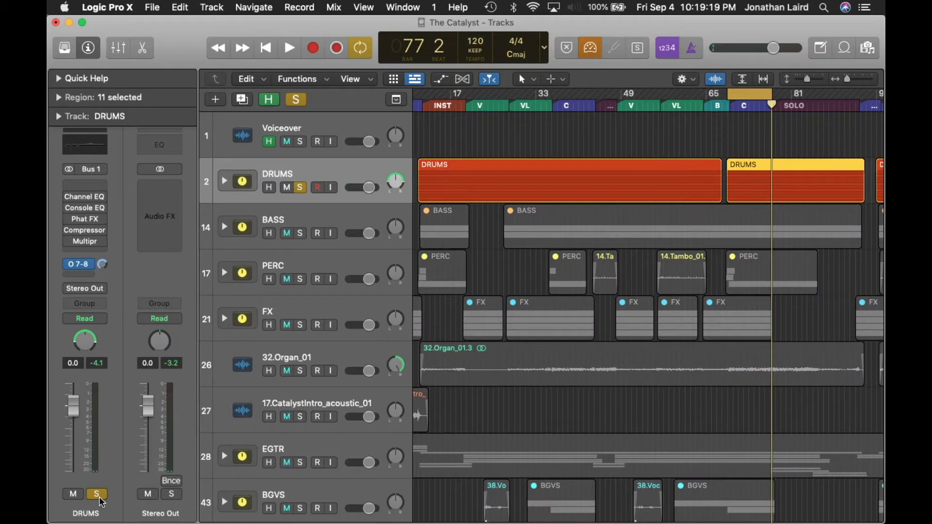
pyautogui.press('space')
pyautogui.moveTo(70, 199)
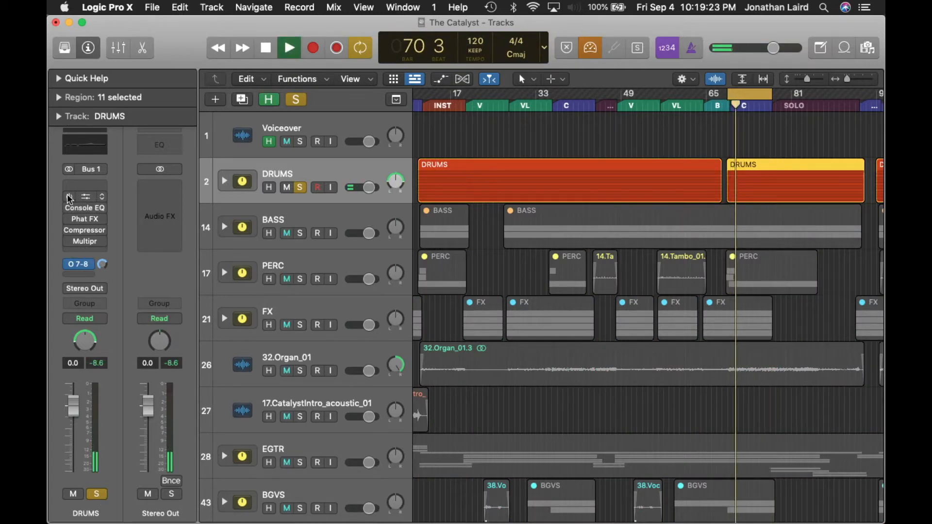
pyautogui.moveTo(70, 199); pyautogui.dragTo(65, 246)
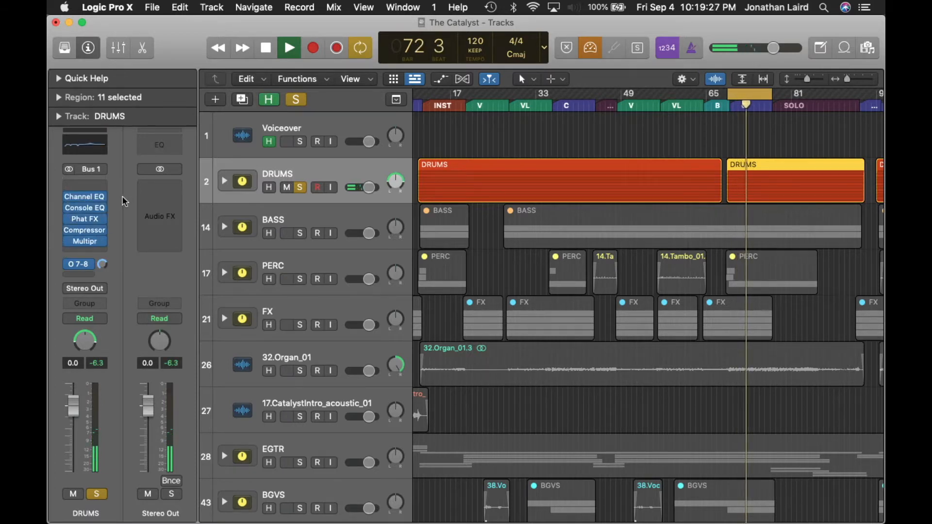
pyautogui.click(68, 278)
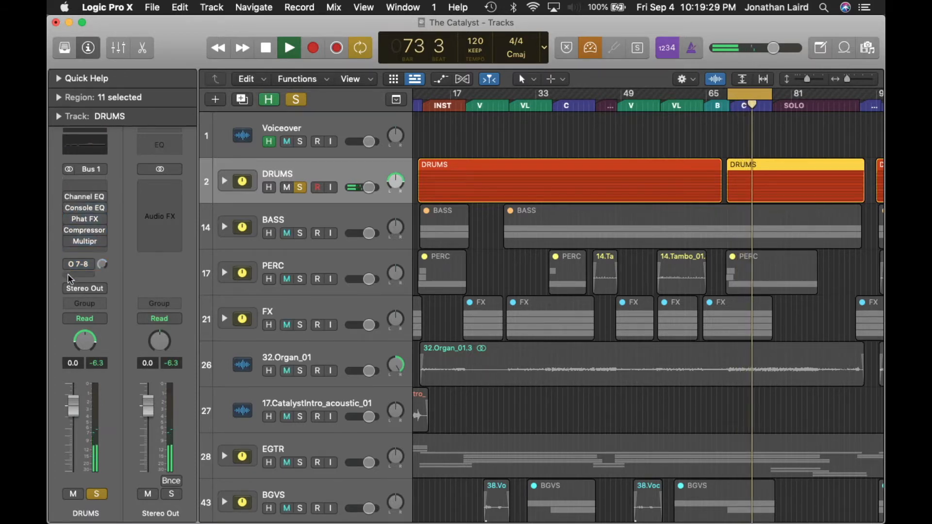
pyautogui.click(68, 265)
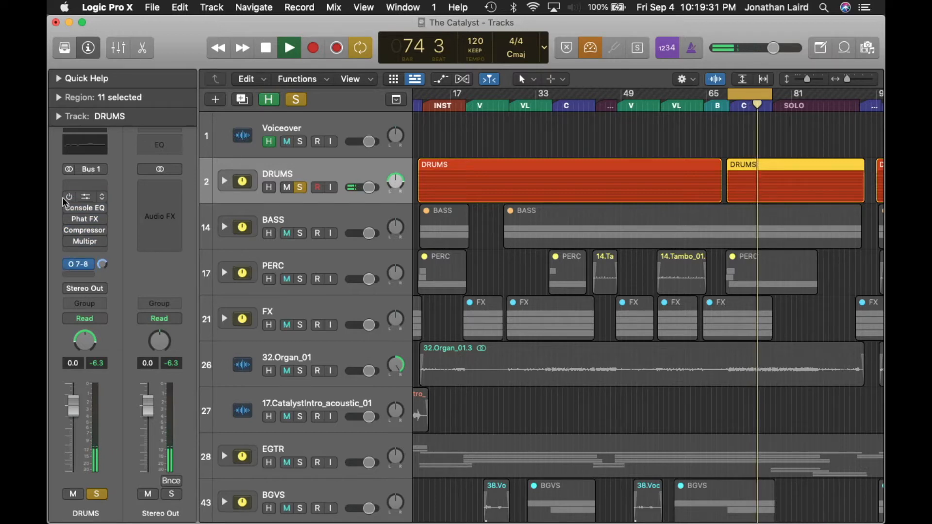
pyautogui.moveTo(65, 201); pyautogui.dragTo(70, 250)
pyautogui.moveTo(67, 223)
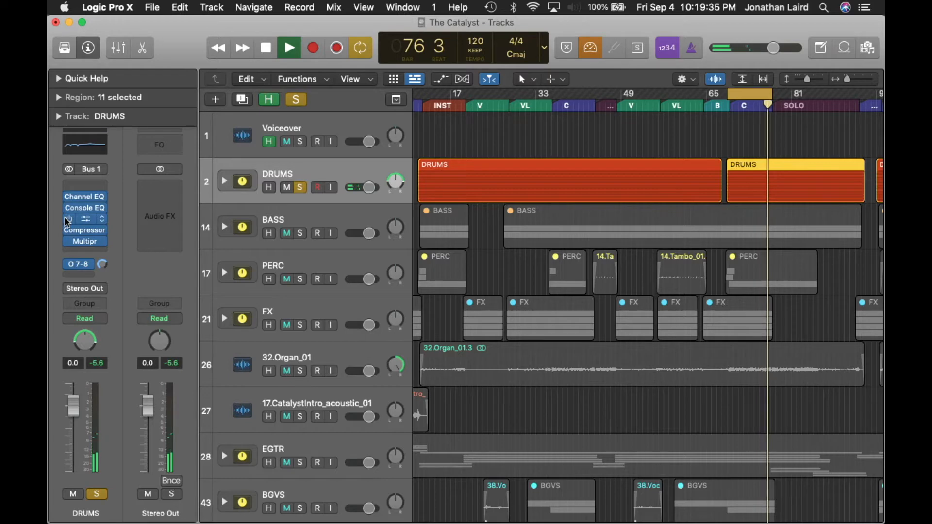
pyautogui.press('space')
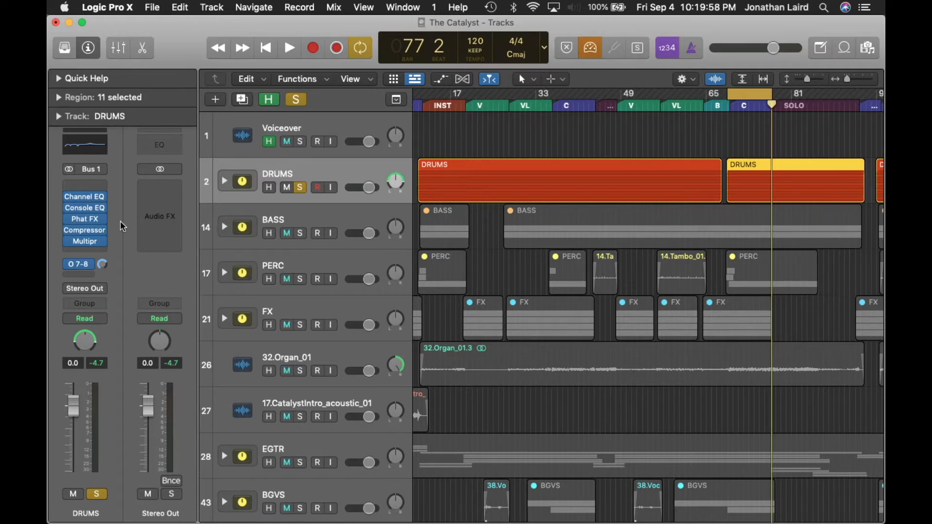
# Bypass the Console EQ, Phat FX, Compressor and Multipressor on the DRUMS stack, and open its Channel EQ.
pyautogui.moveTo(70, 208); pyautogui.dragTo(68, 241)
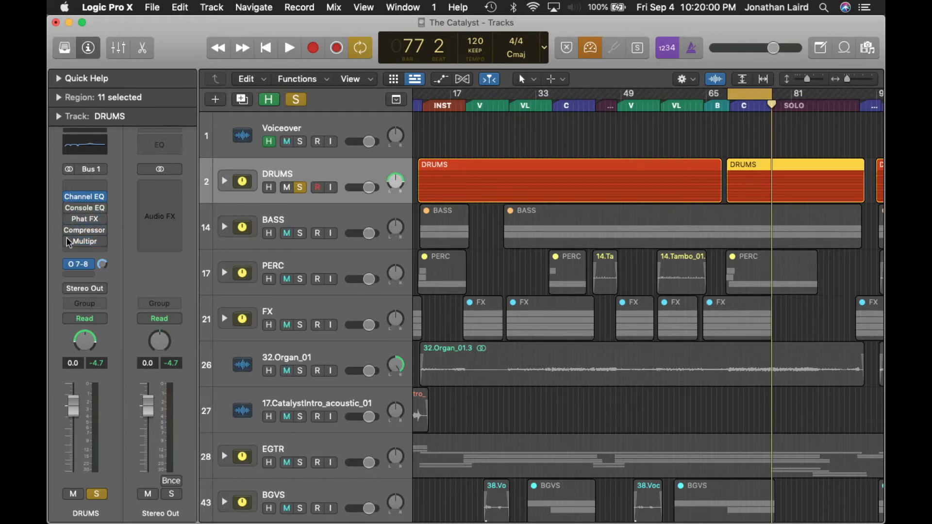
pyautogui.click(86, 199)
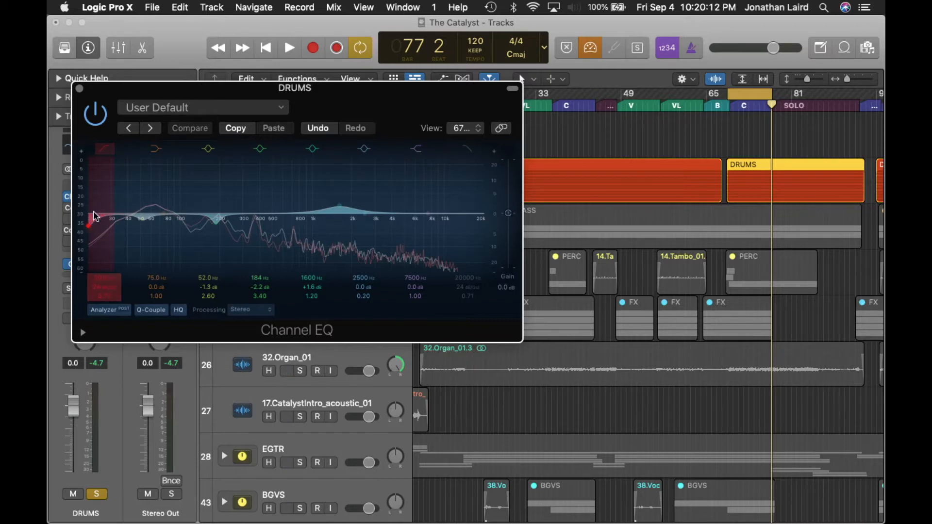
pyautogui.click(90, 228)
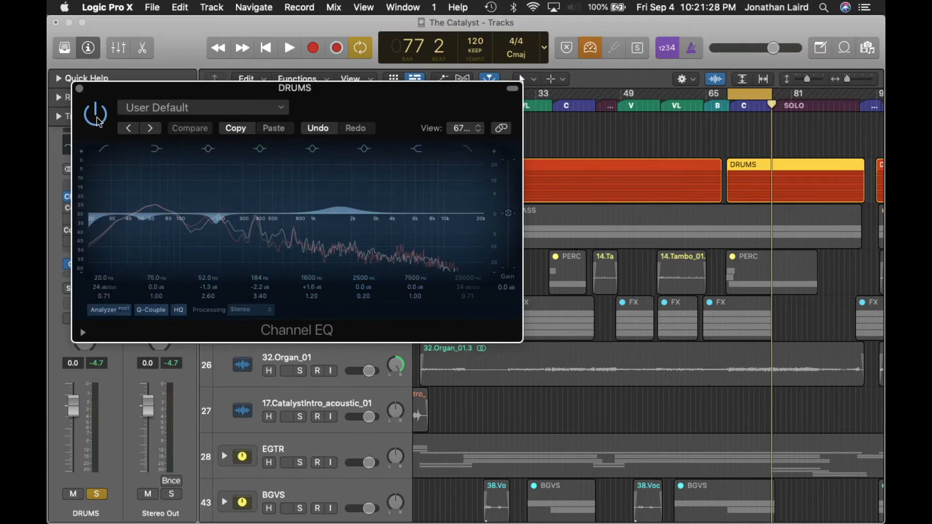
# Compare the soloed drums with the Channel EQ bypassed and enabled during playback, leave it on and close its window.
pyautogui.click(96, 121)
pyautogui.press('space')
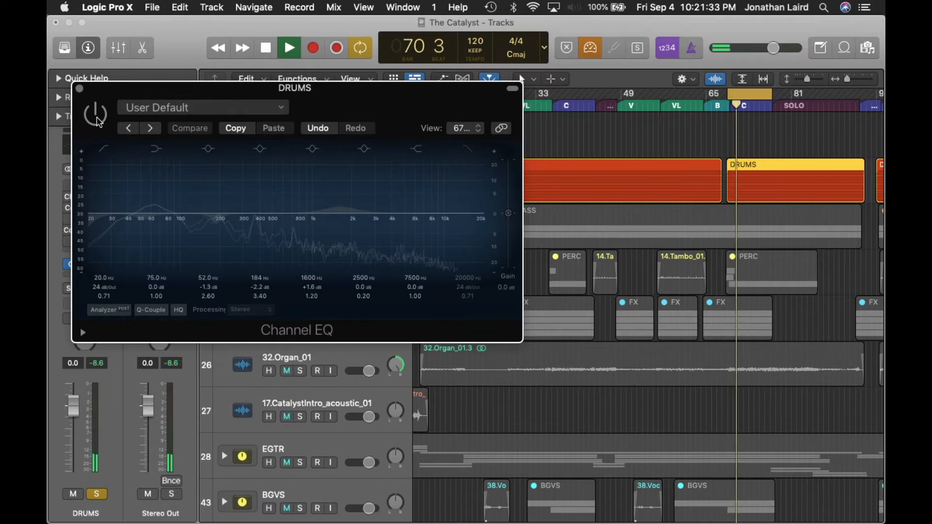
pyautogui.click(97, 122)
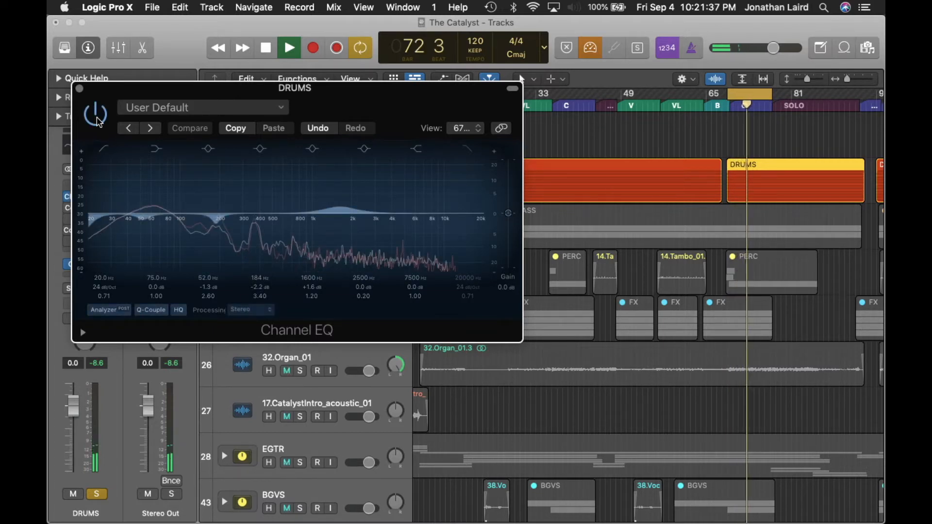
pyautogui.click(97, 121)
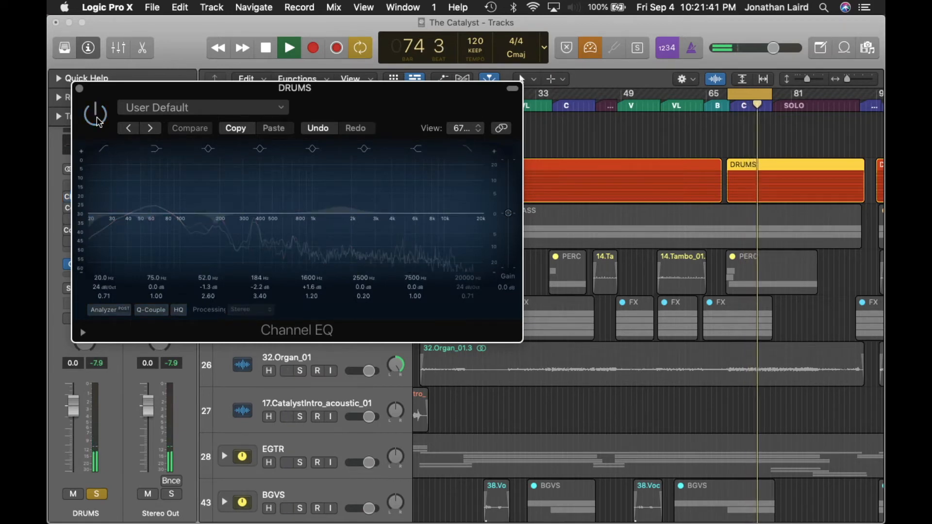
pyautogui.click(97, 122)
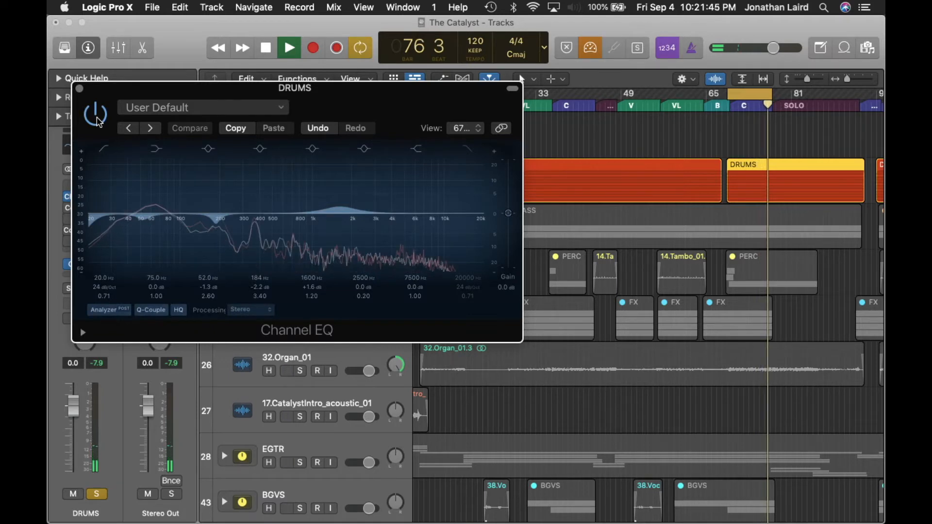
pyautogui.press('space')
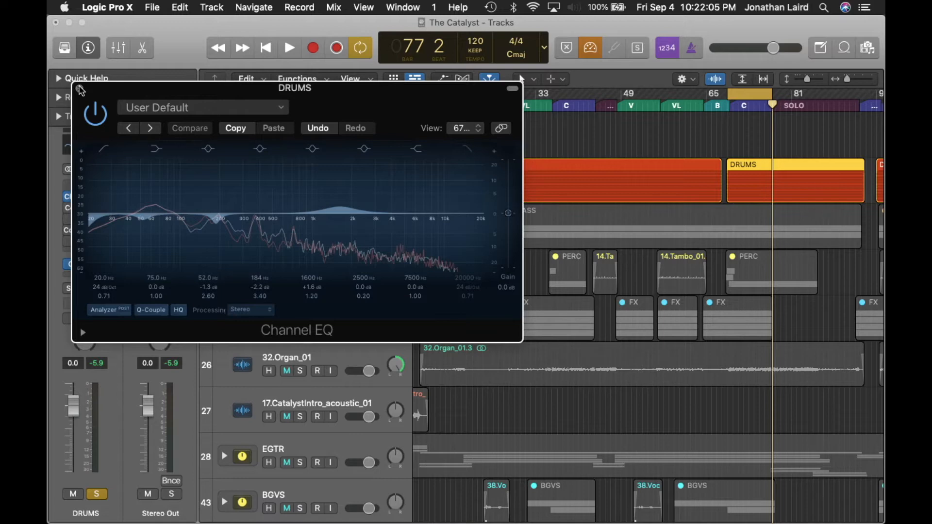
pyautogui.click(80, 90)
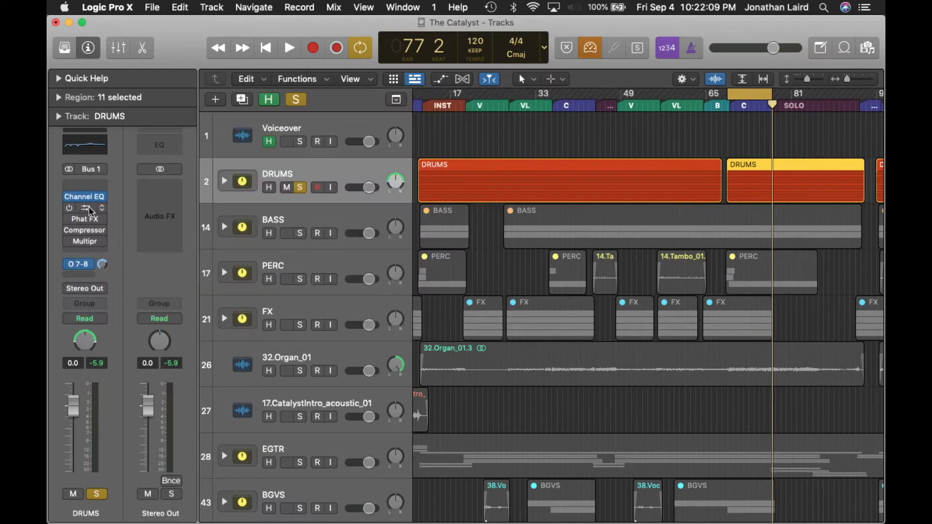
# Open the DRUMS Vintage Console EQ, compare it off and on during playback, leave it enabled and close its window.
pyautogui.click(90, 212)
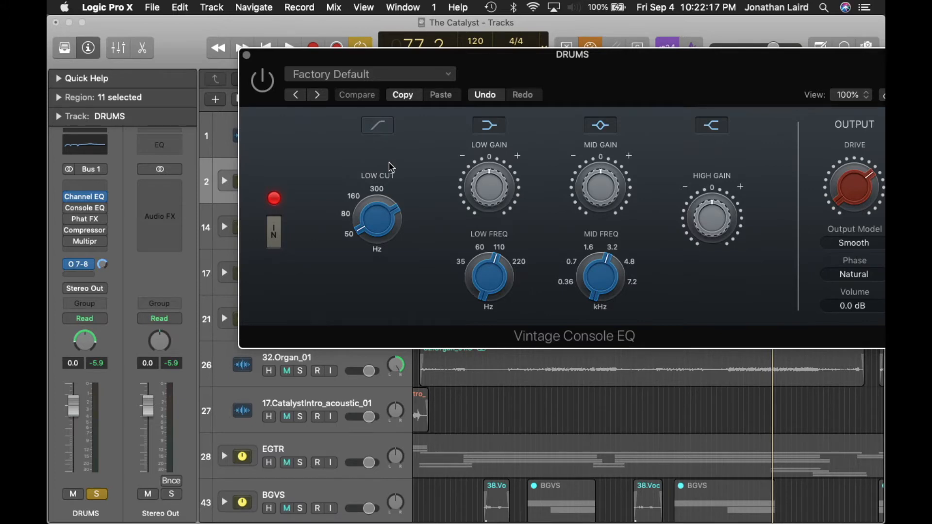
pyautogui.moveTo(864, 192)
pyautogui.press('space')
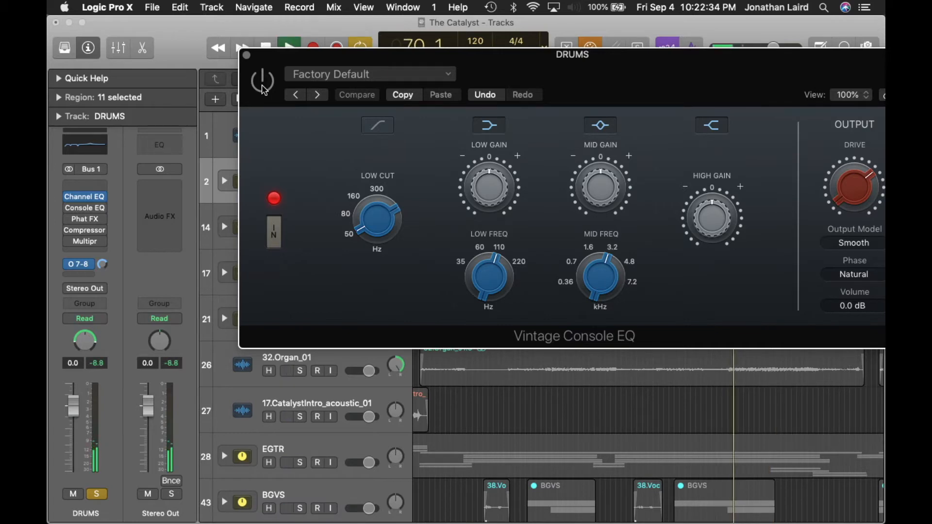
pyautogui.click(263, 87)
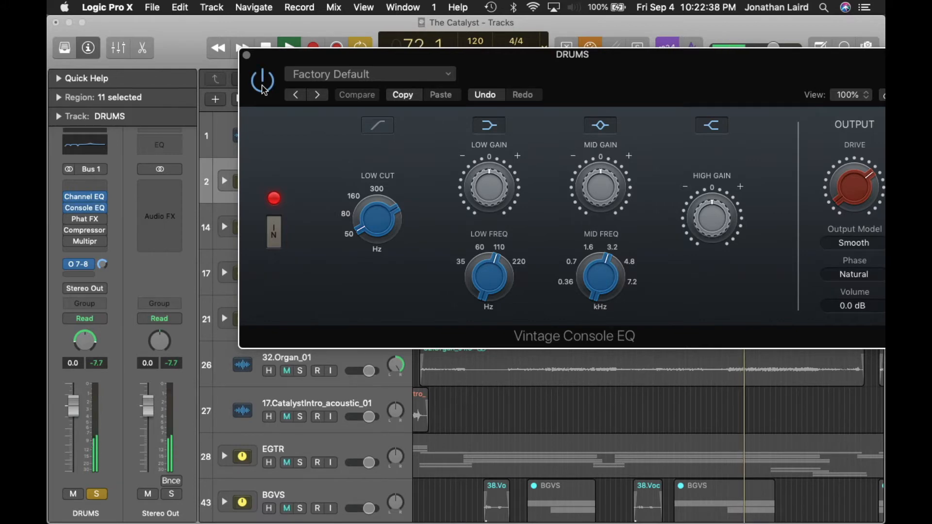
pyautogui.click(263, 88)
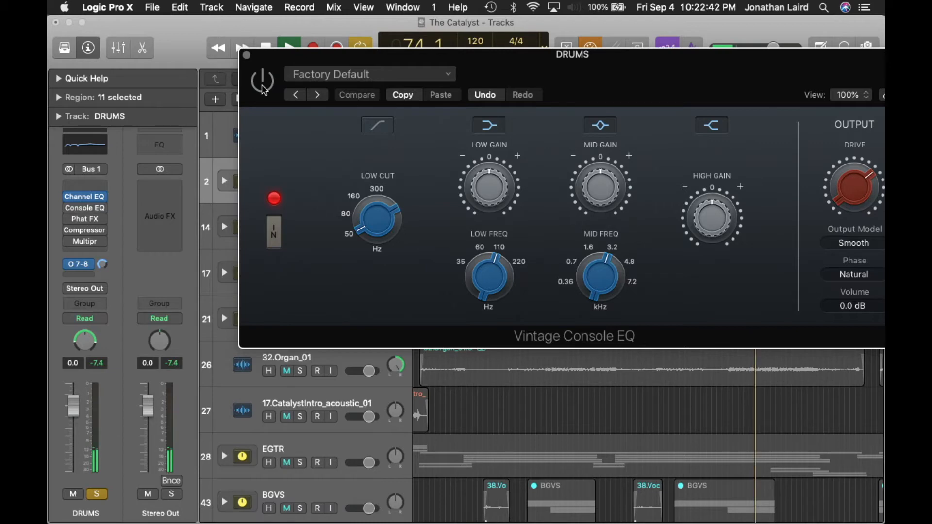
pyautogui.click(262, 87)
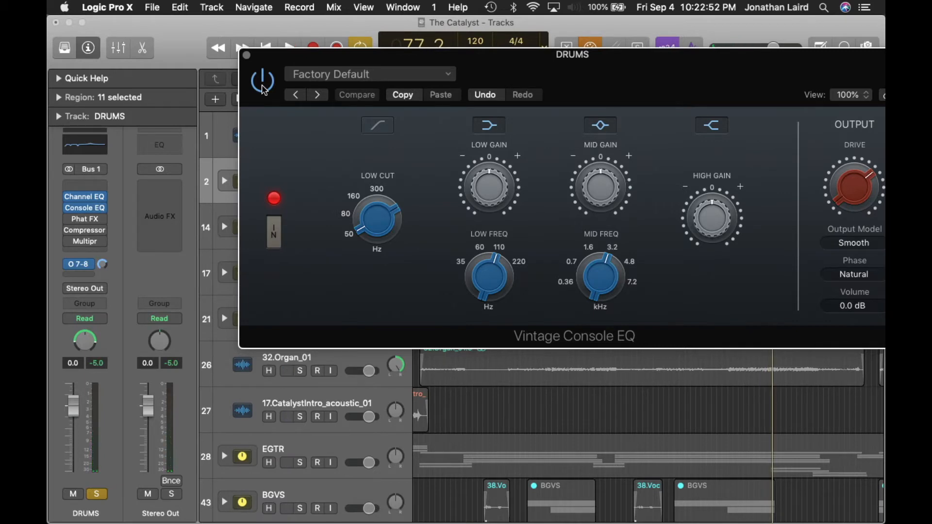
pyautogui.click(247, 55)
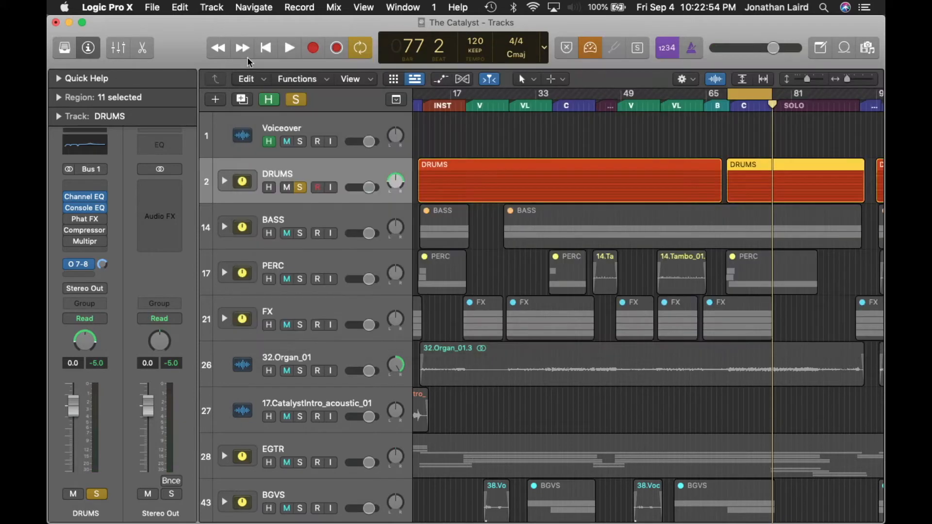
# Open Phat FX on the DRUMS stack, compare it off and on during playback, and leave it enabled.
pyautogui.moveTo(87, 220)
pyautogui.click(87, 219)
pyautogui.moveTo(526, 16); pyautogui.dragTo(450, 2)
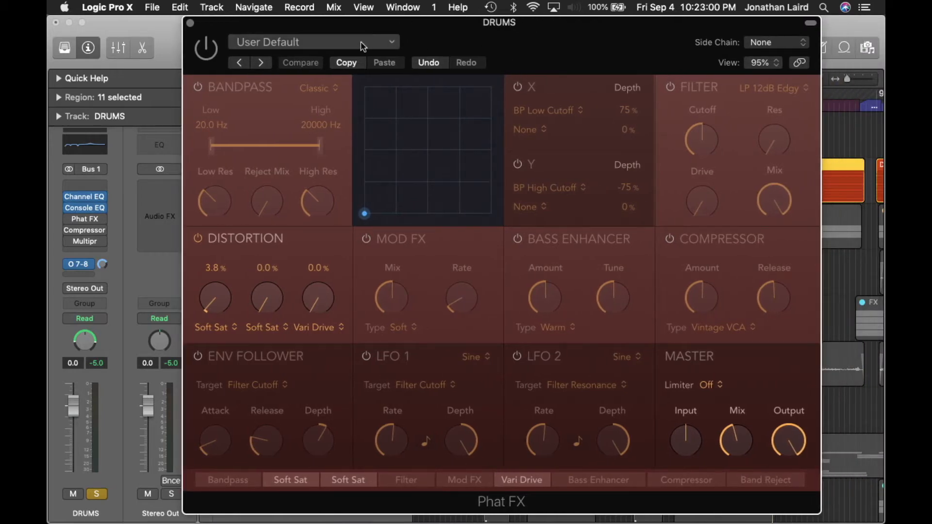
pyautogui.moveTo(751, 447)
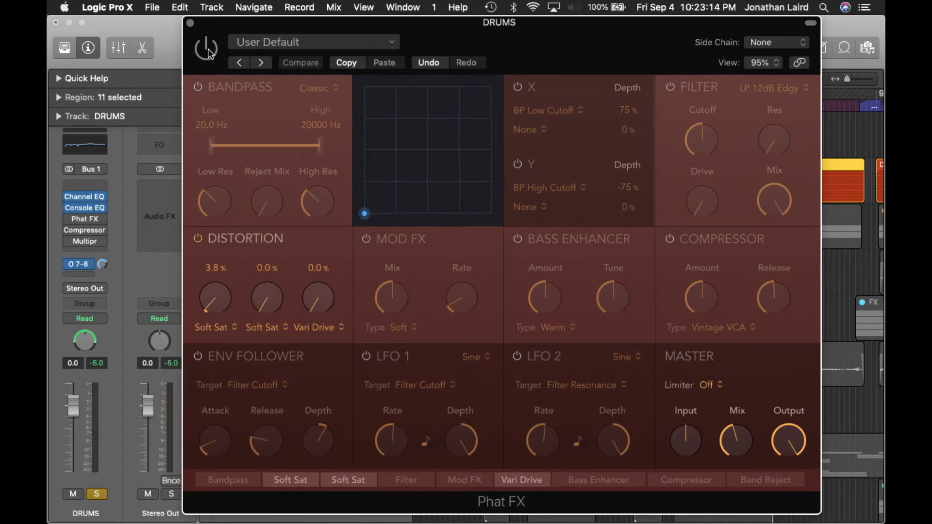
pyautogui.press('space')
pyautogui.click(208, 53)
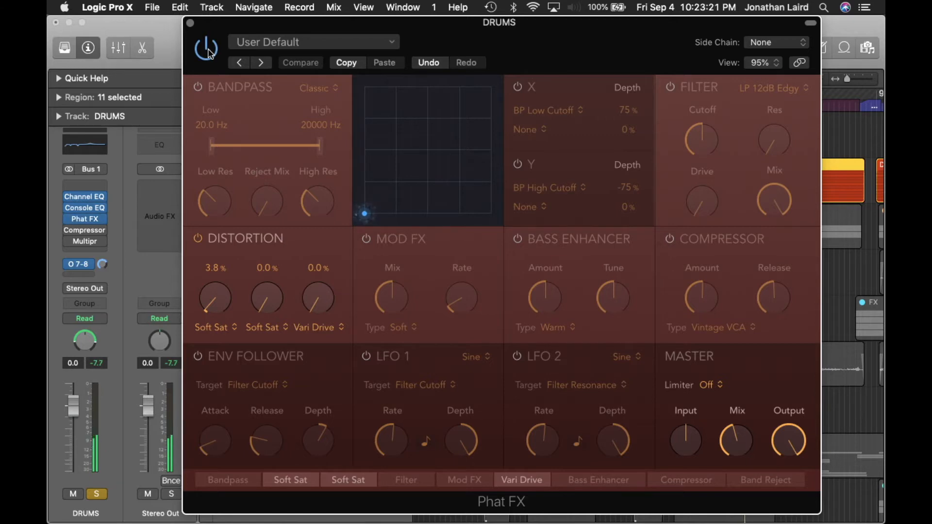
pyautogui.click(209, 52)
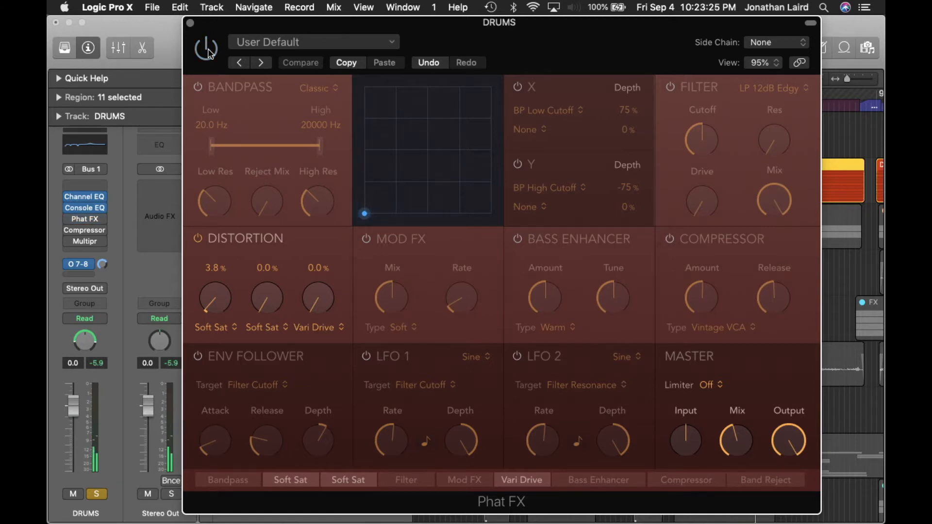
pyautogui.click(209, 53)
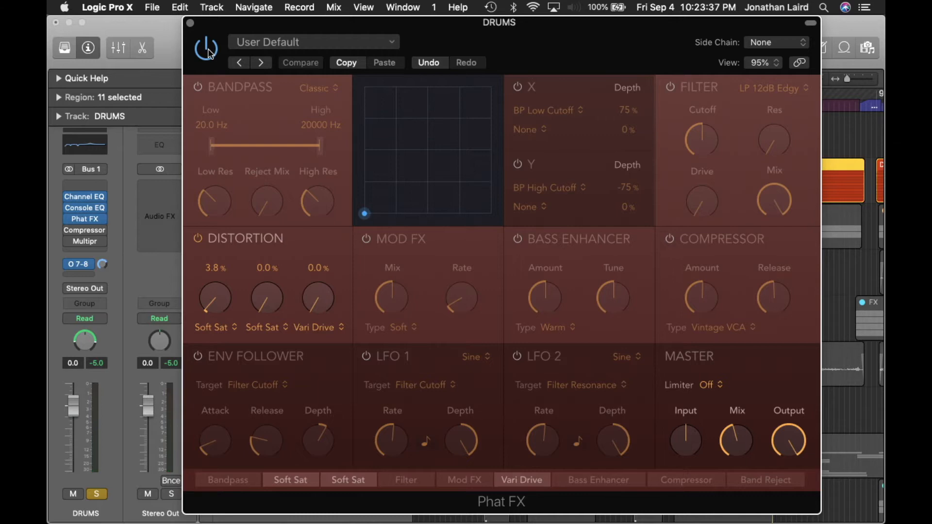
# Close Phat FX, open the Compressor on the DRUMS stack, and review its side chain, output, threshold, ratio, attack, release and mix settings.
pyautogui.click(191, 24)
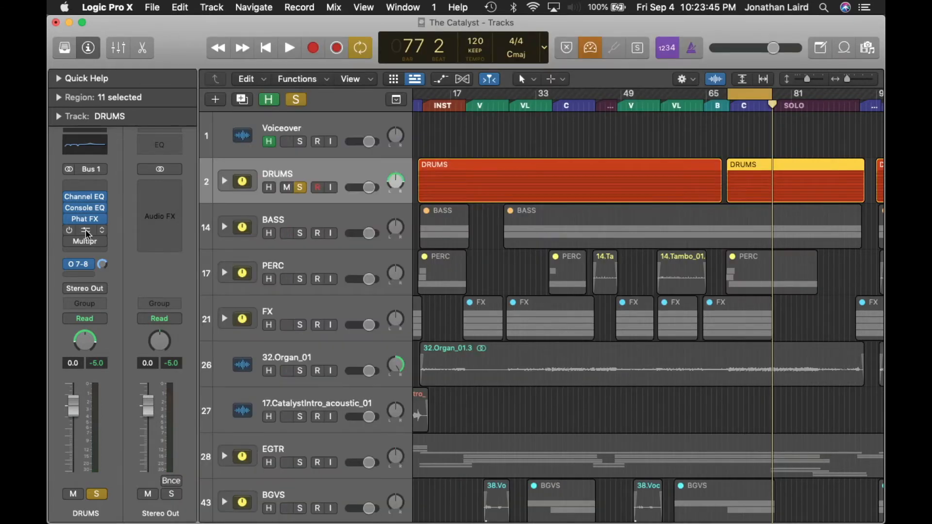
pyautogui.click(86, 233)
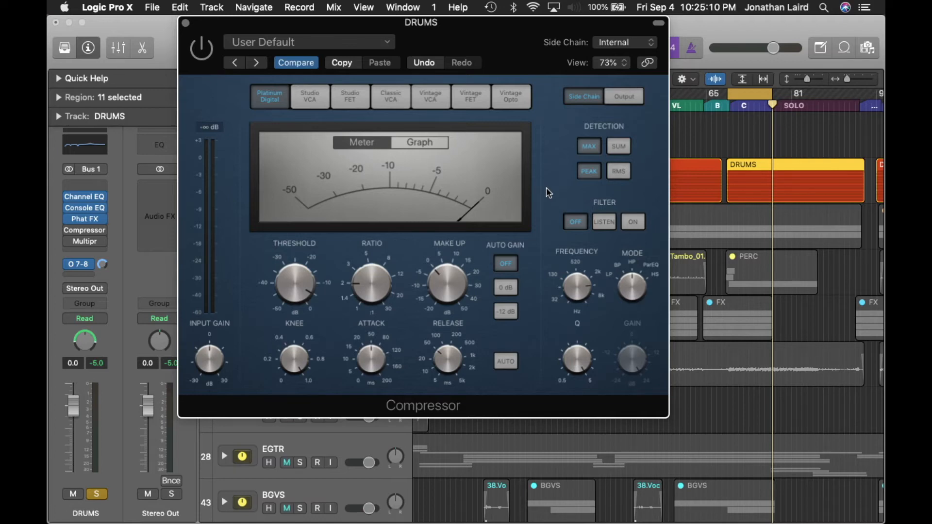
pyautogui.moveTo(582, 285)
pyautogui.click(631, 89)
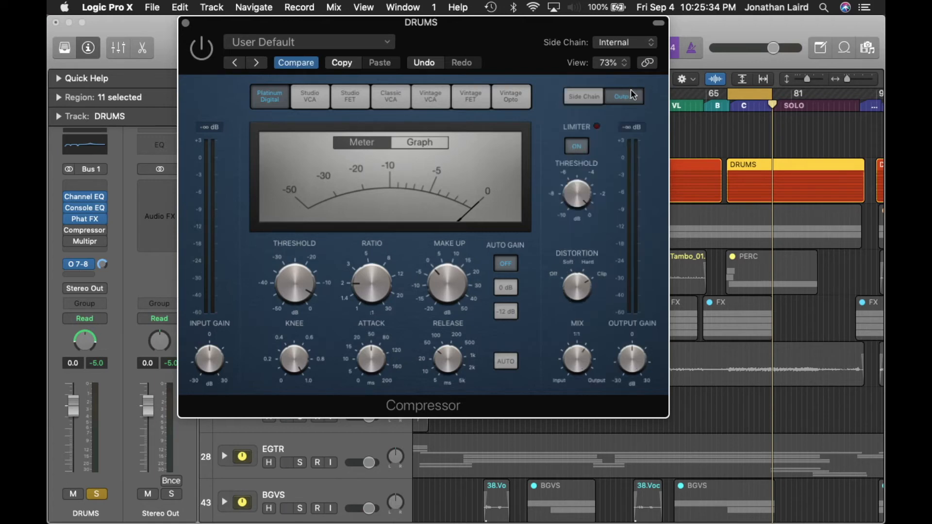
pyautogui.moveTo(298, 243)
pyautogui.moveTo(370, 283)
pyautogui.moveTo(373, 366)
pyautogui.moveTo(446, 361)
pyautogui.moveTo(581, 332)
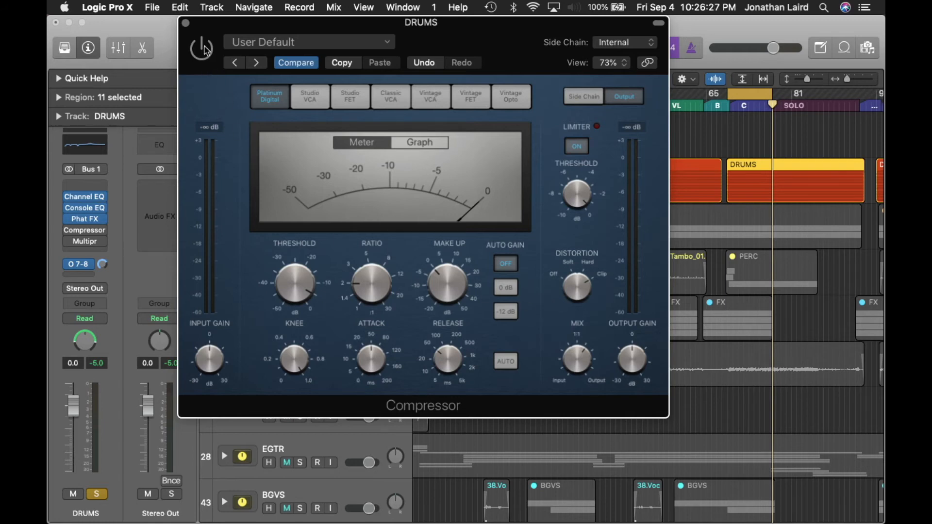
# Compare the soloed drums with the Compressor bypassed and enabled during playback, leave it on and close its window.
pyautogui.press('space')
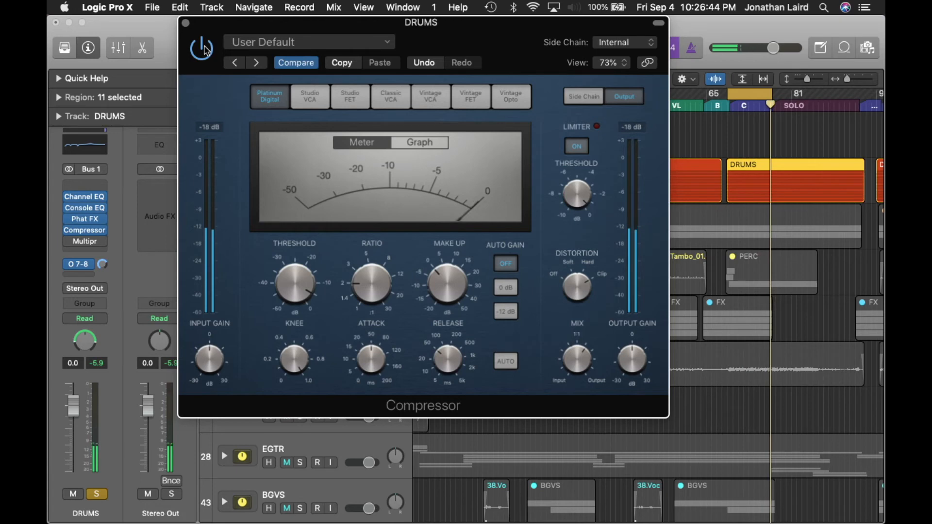
pyautogui.press('space')
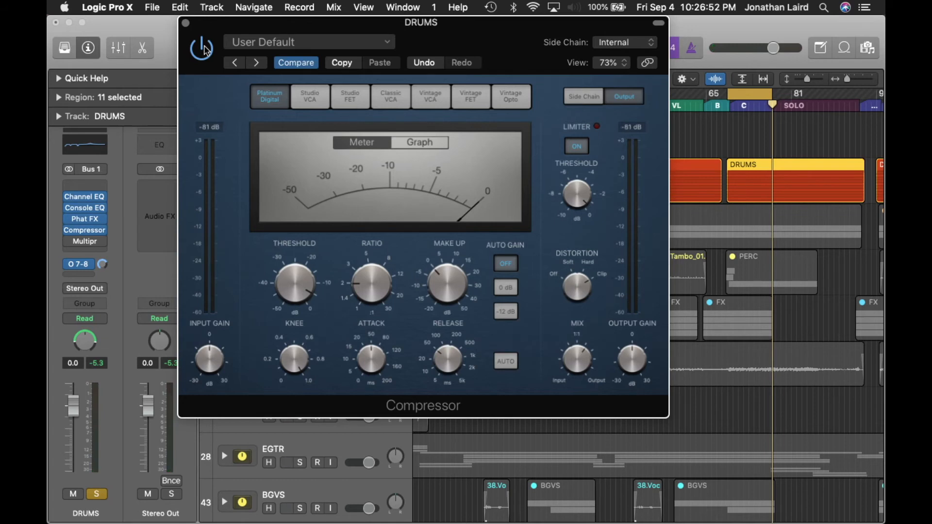
pyautogui.click(186, 25)
# Open the Multipressor on the DRUMS stack, compare it off and on during playback, and leave it enabled.
pyautogui.moveTo(85, 247)
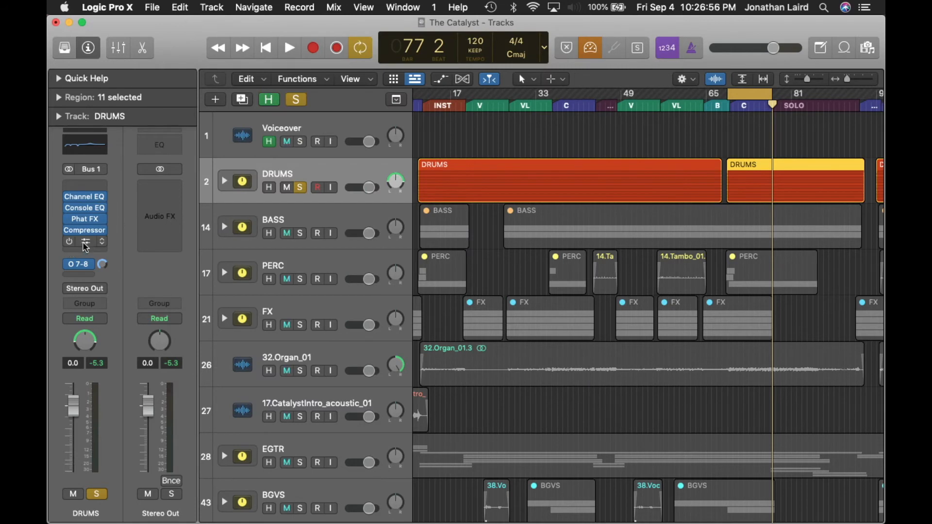
pyautogui.click(85, 246)
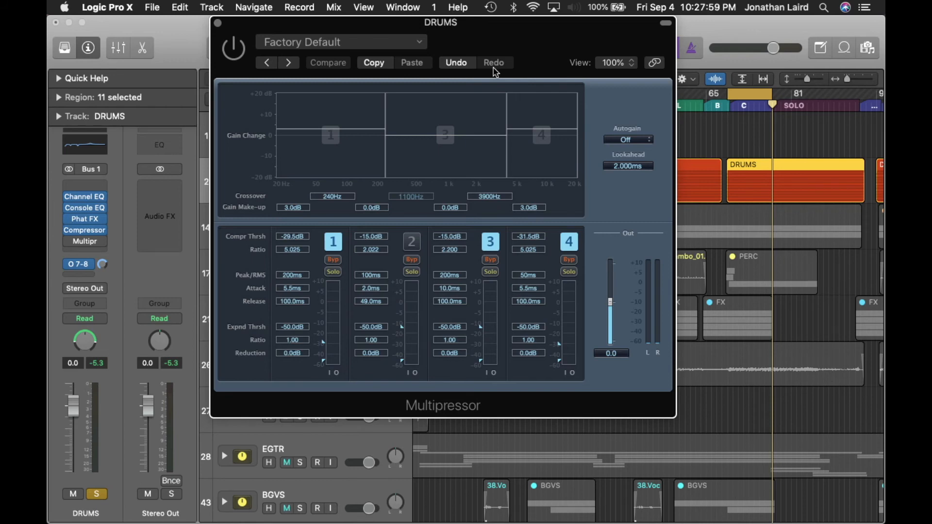
pyautogui.press('space')
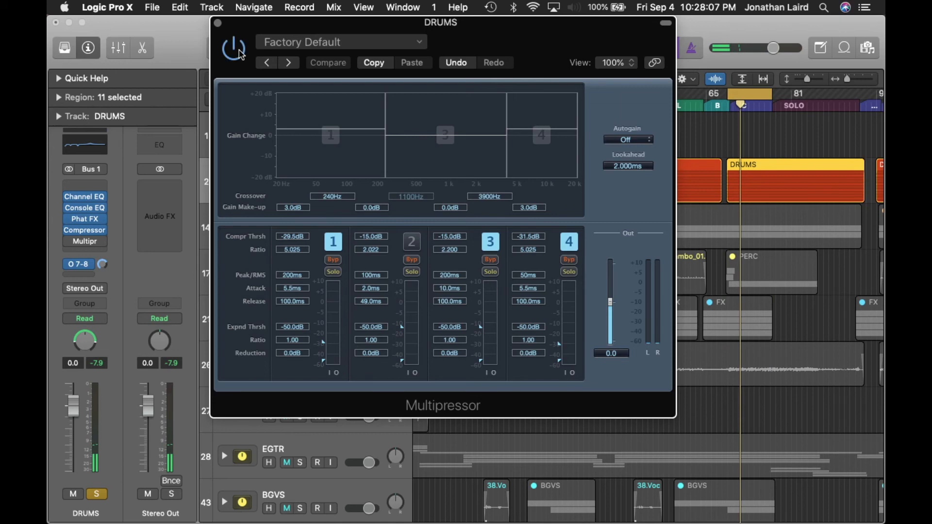
pyautogui.click(235, 49)
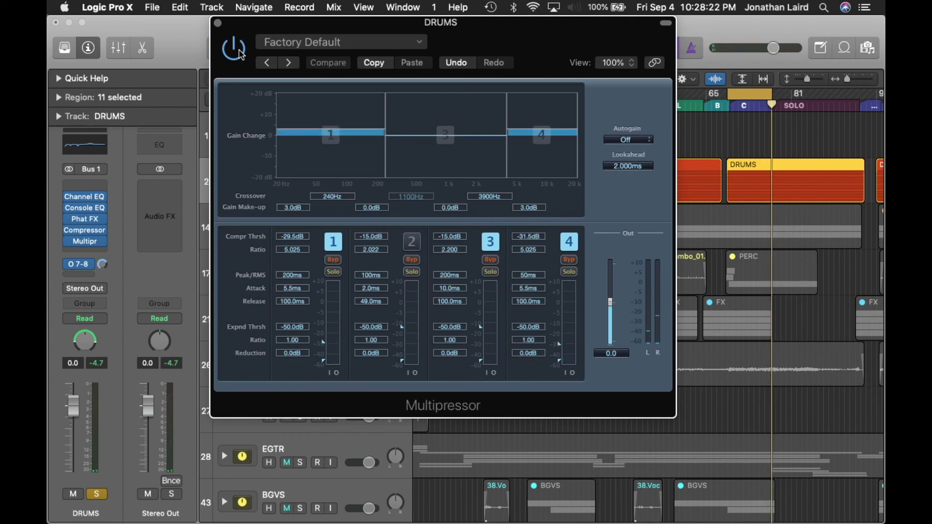
# Unsolo the DRUMS stack and compare all five of its inserts bypassed and enabled together in the full mix, leaving them enabled.
pyautogui.click(96, 495)
pyautogui.moveTo(68, 194); pyautogui.dragTo(67, 241)
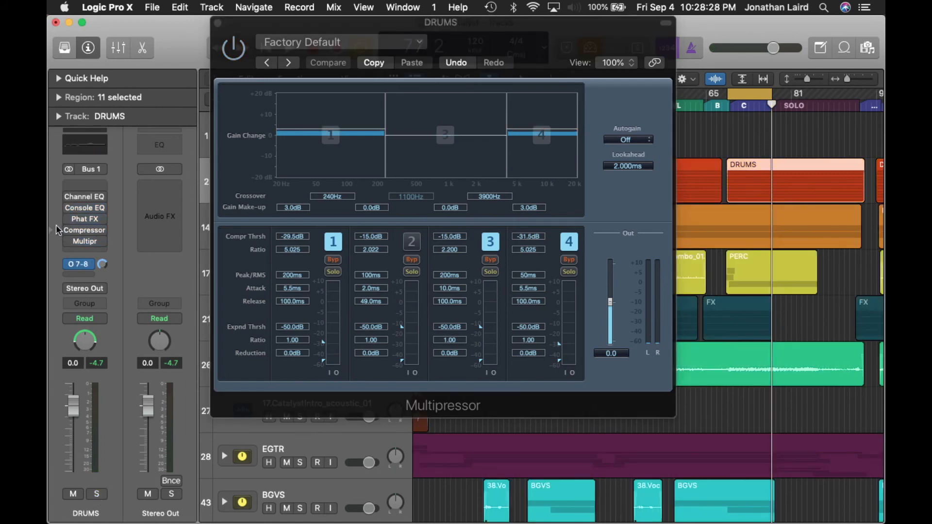
pyautogui.moveTo(71, 199)
pyautogui.press('space')
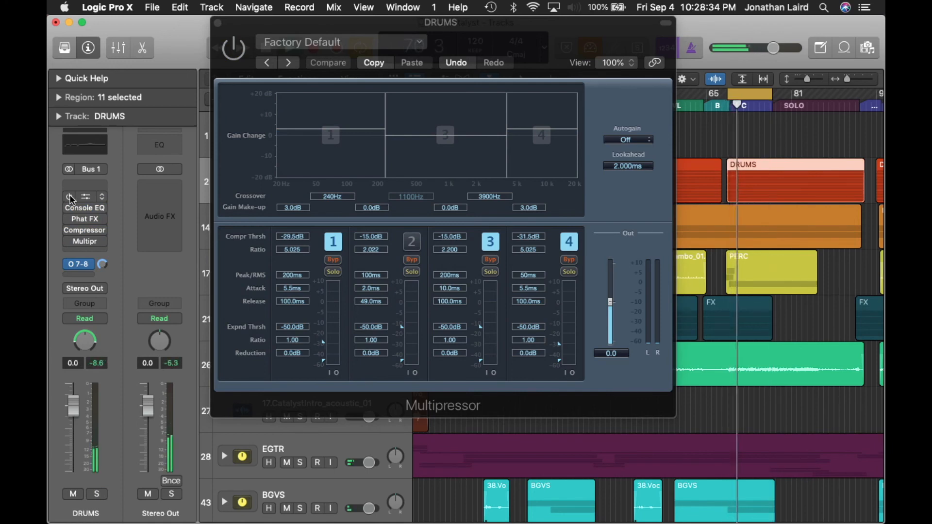
pyautogui.moveTo(70, 199); pyautogui.dragTo(69, 247)
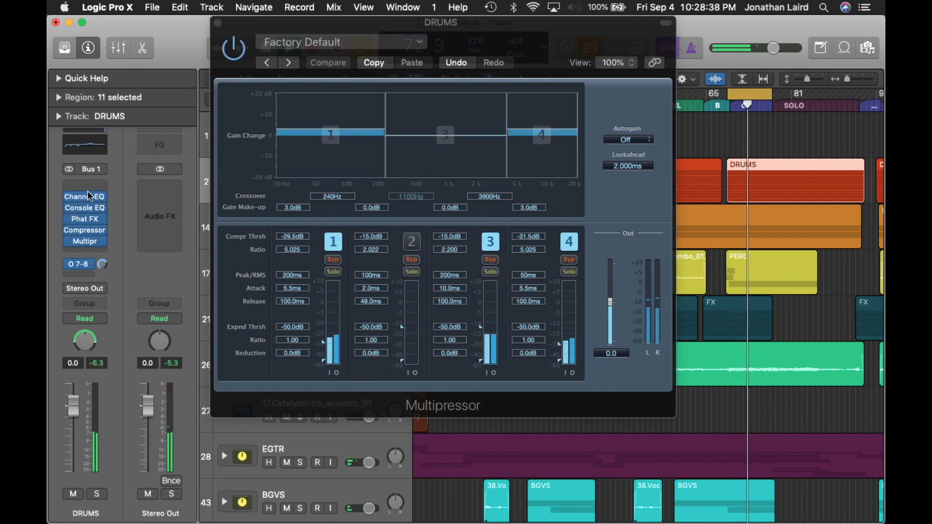
pyautogui.moveTo(87, 196); pyautogui.dragTo(69, 252)
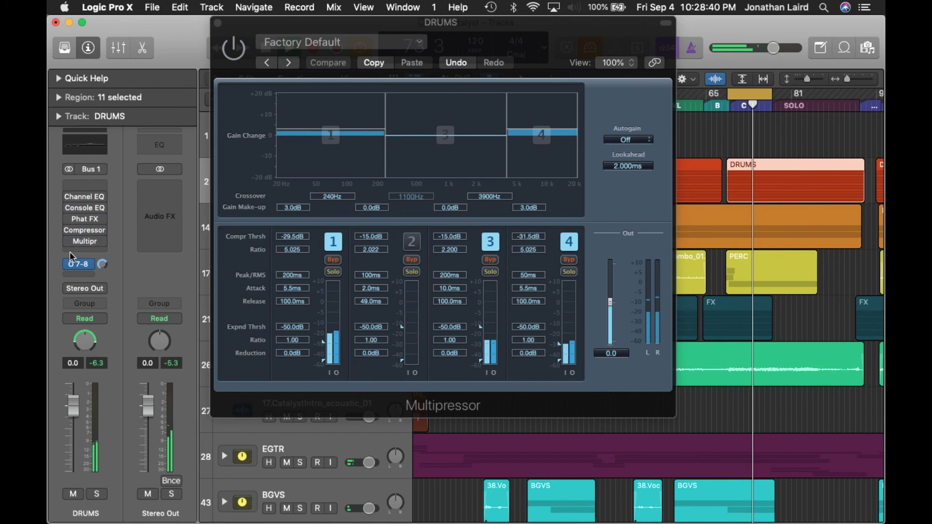
pyautogui.moveTo(69, 195)
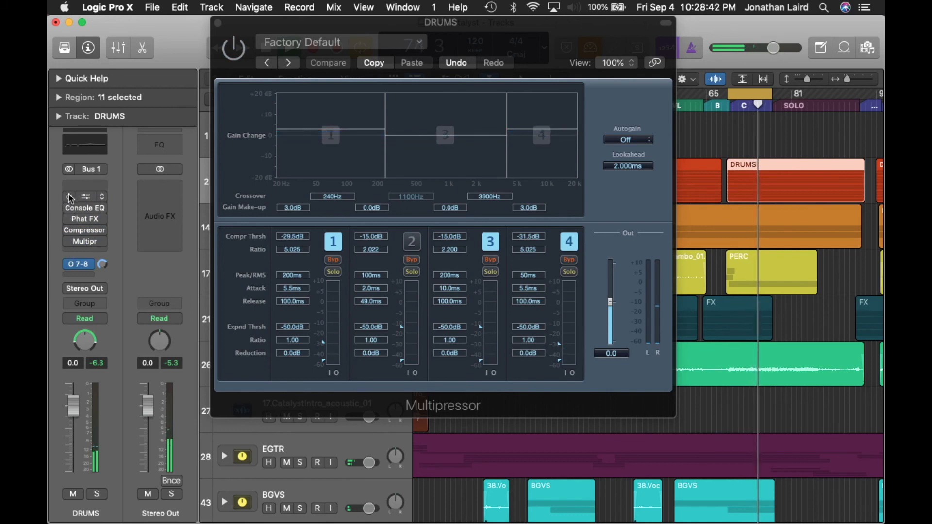
pyautogui.moveTo(69, 196); pyautogui.dragTo(66, 248)
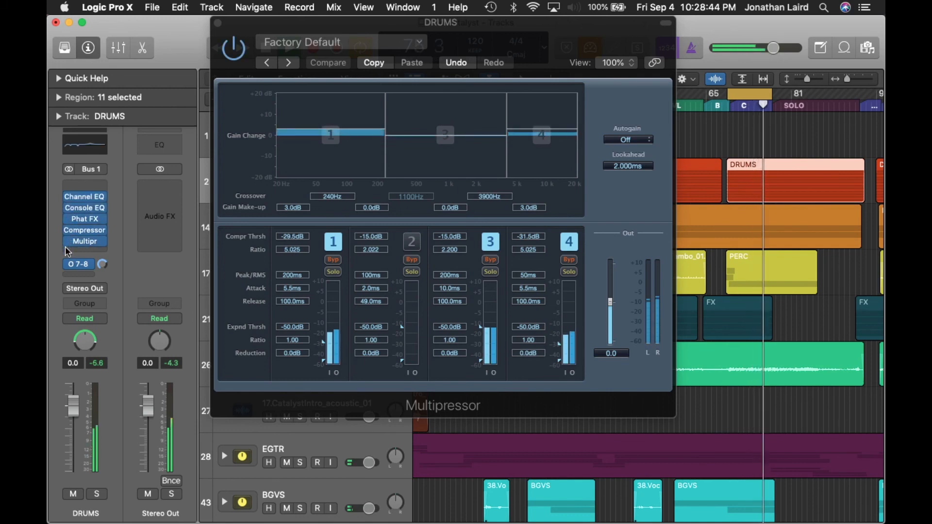